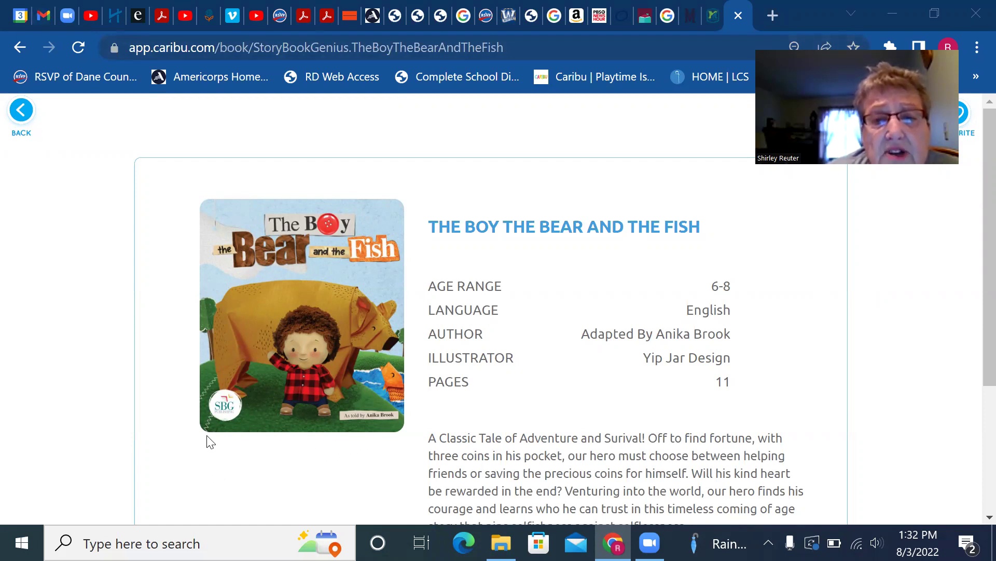
Open the storybook and zoom out twice so the whole opening farm spread fits.
click(311, 352)
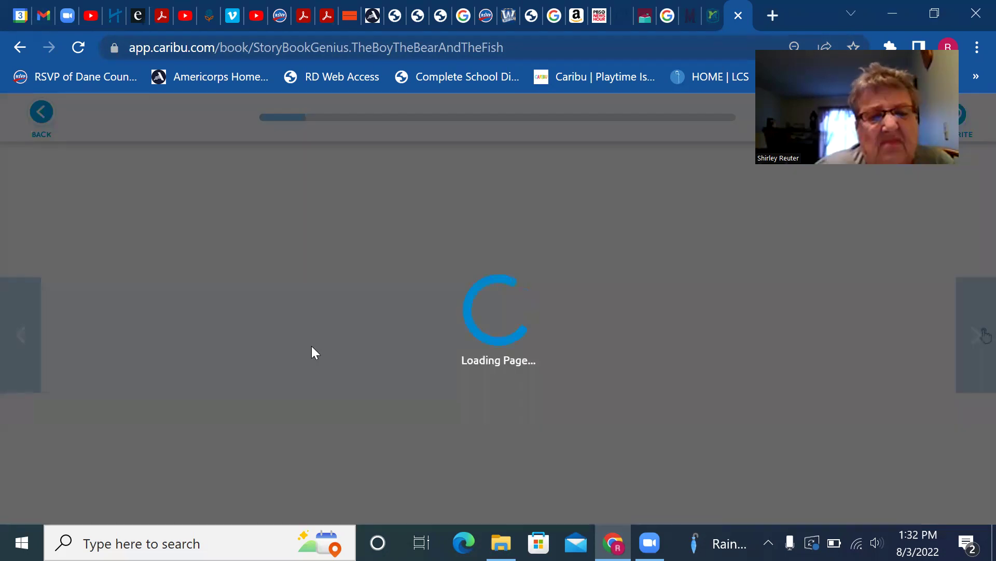
key(ctrl+minus)
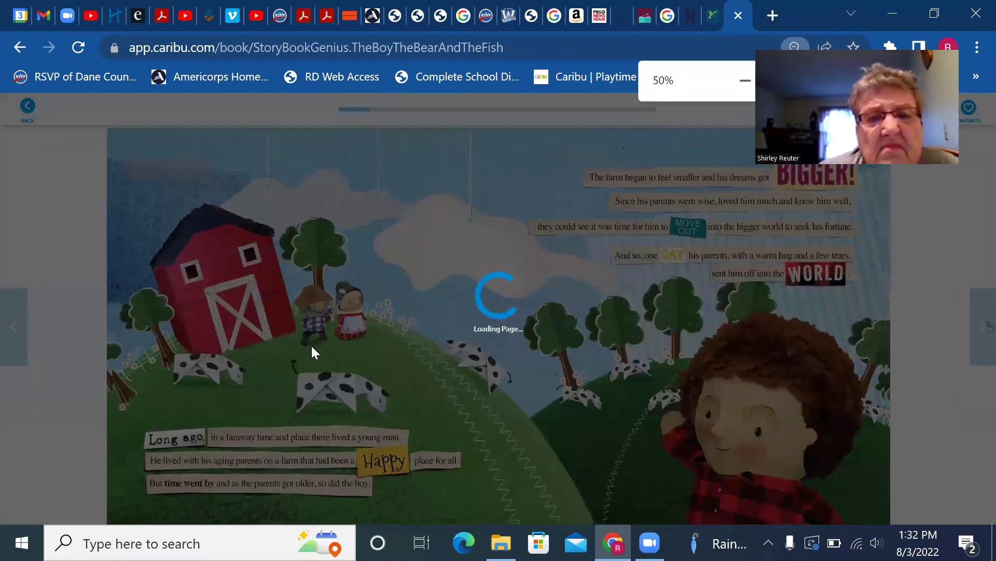
key(ctrl+minus)
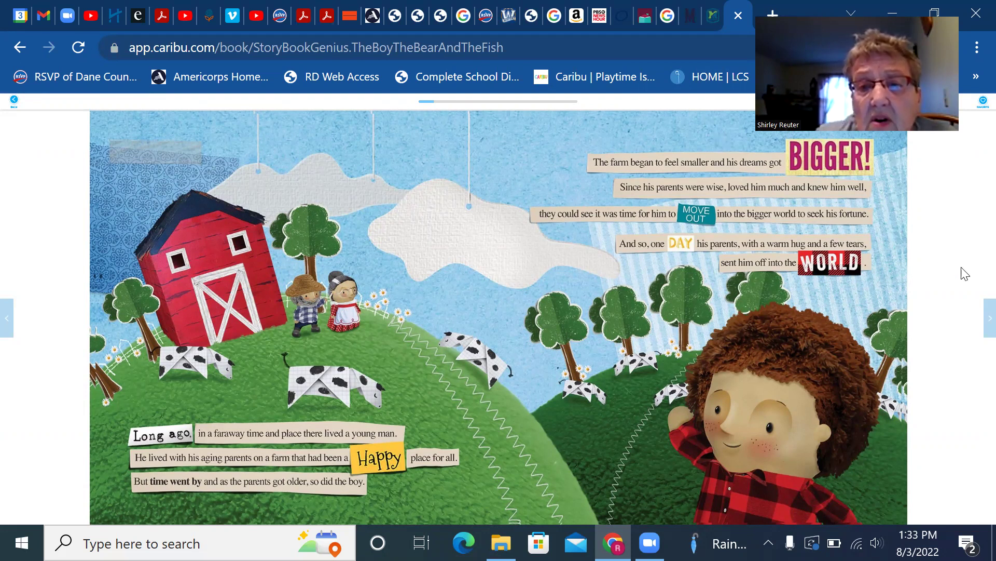
Turn from the forest-walk page to the woodsman spread.
click(988, 318)
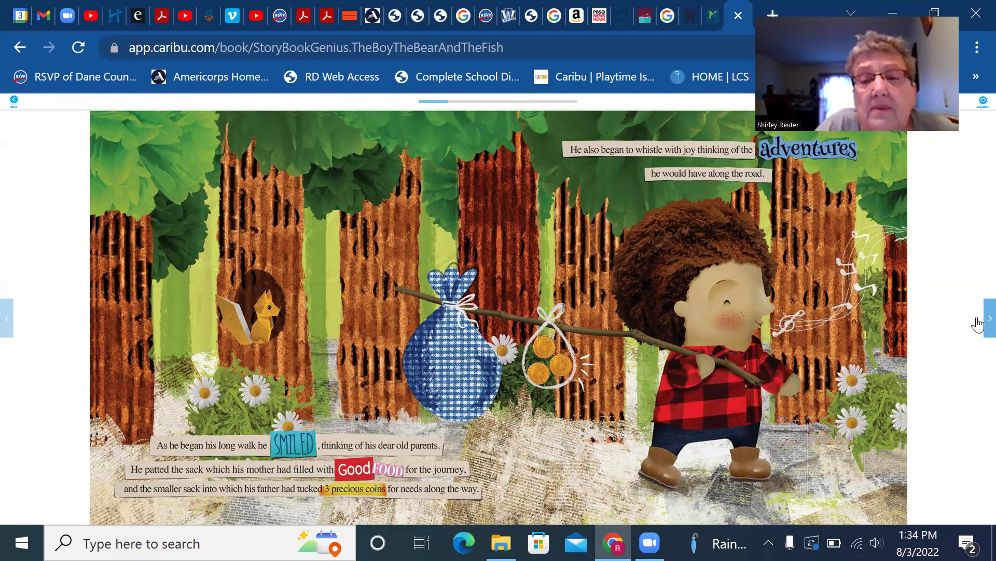
Advance past the woodsman spread where the old oak is spared.
click(979, 323)
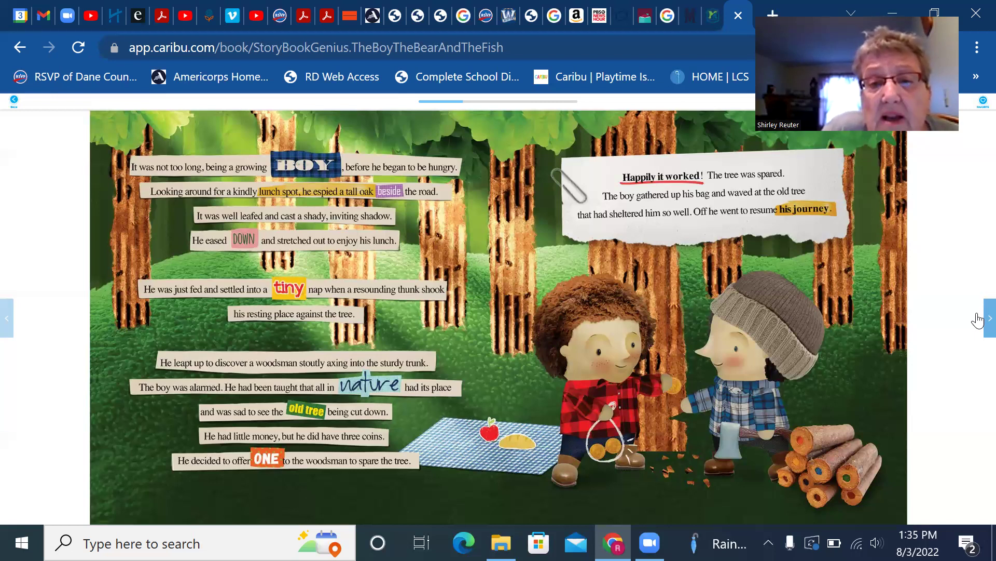
Turn to the bear spread, where the boy pulls prickles from the bear's paw.
click(982, 318)
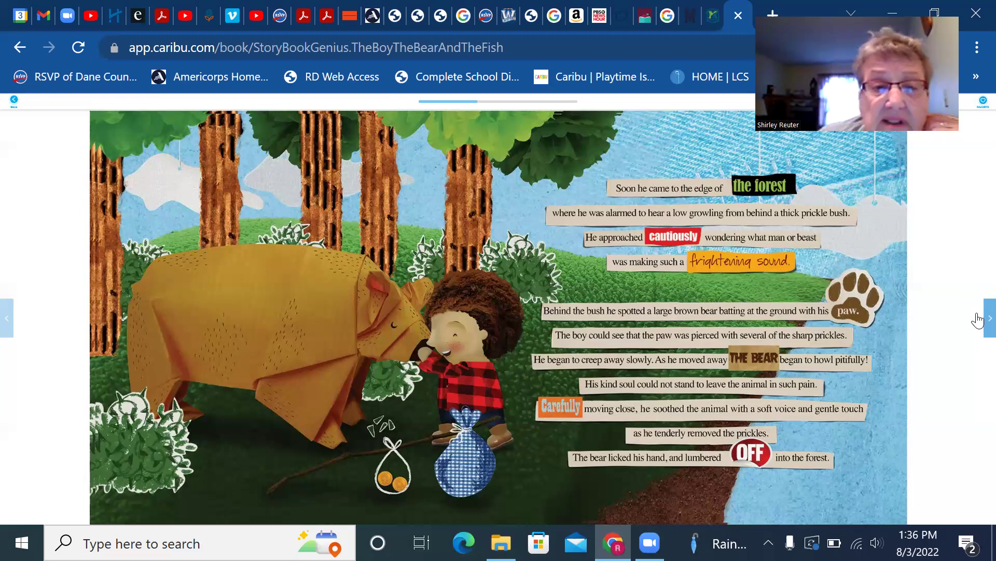
Turn to the pond spread, where the boy's coin frees the old fish.
click(979, 320)
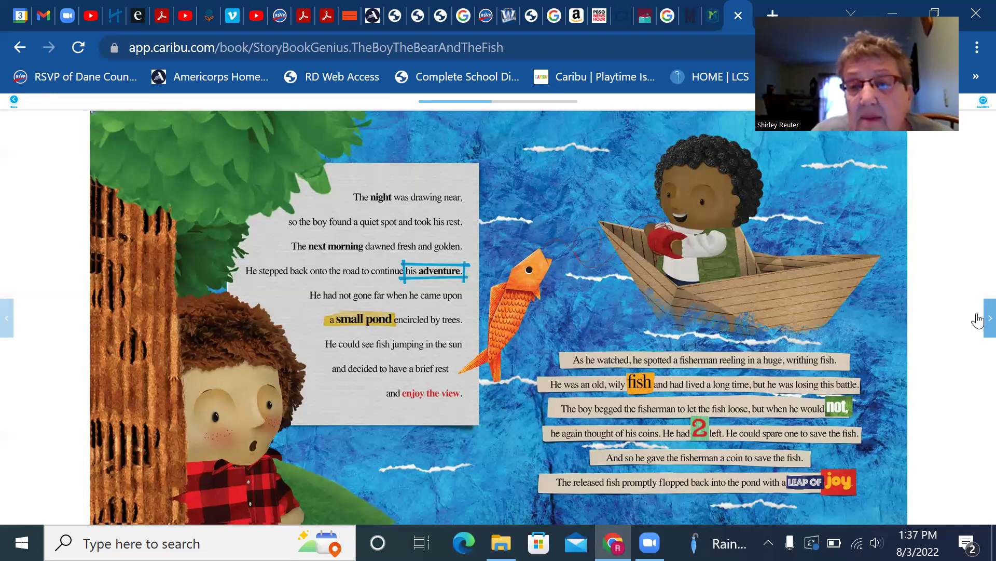
Turn to the estate-gates page with the Nature's Challenge sign.
click(979, 319)
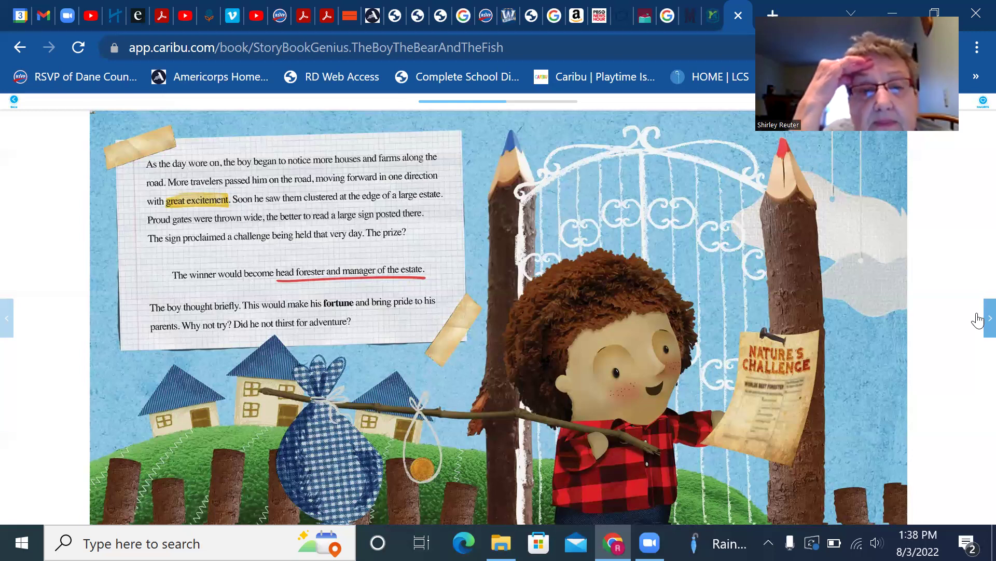
Advance to the courtyard page announcing the challenge's three steps.
click(983, 317)
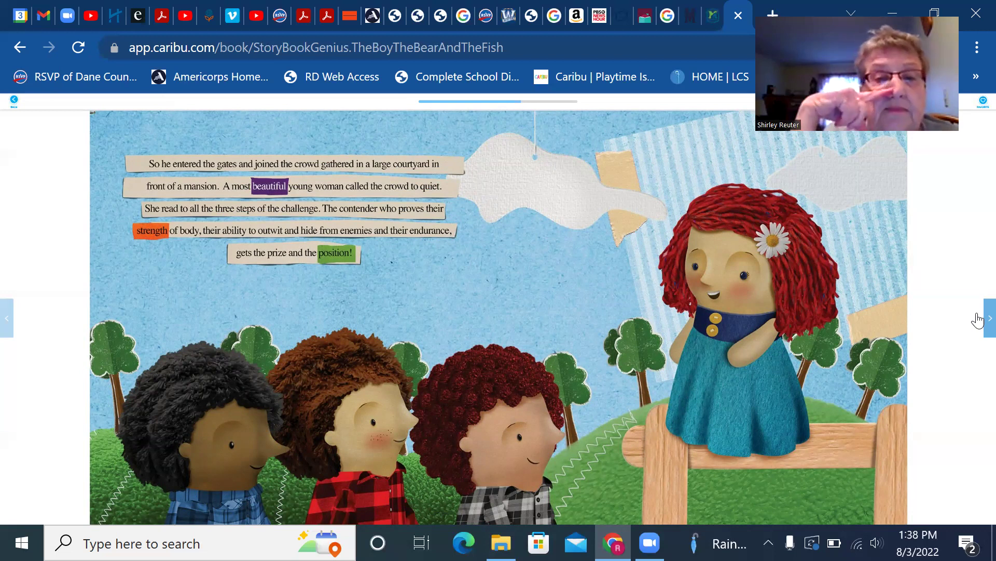
Turn to the bear-wrestling spread where the boy wins challenge 1.
click(979, 319)
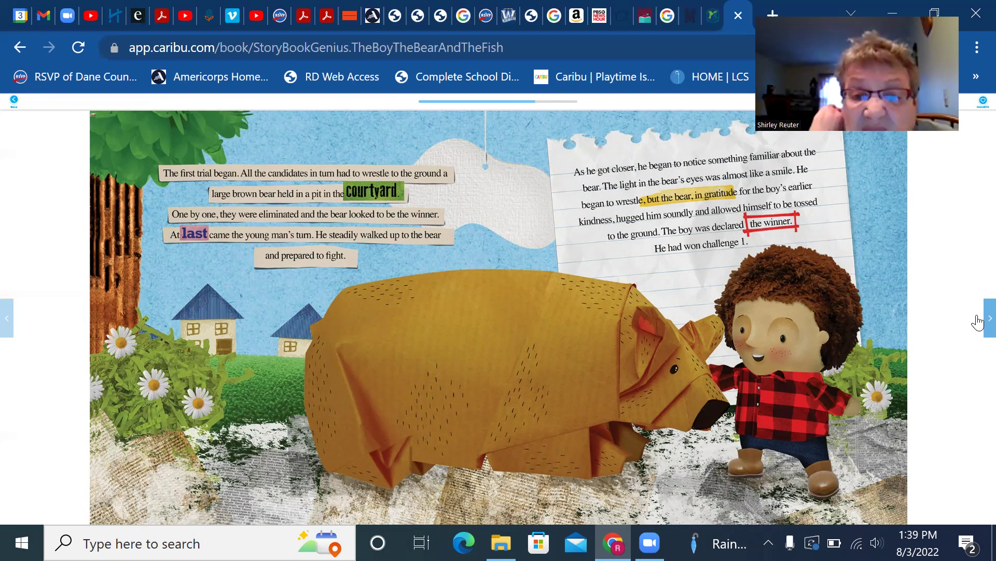
Turn to the hiding spread, where the oak conceals the boy for challenge 2.
click(979, 322)
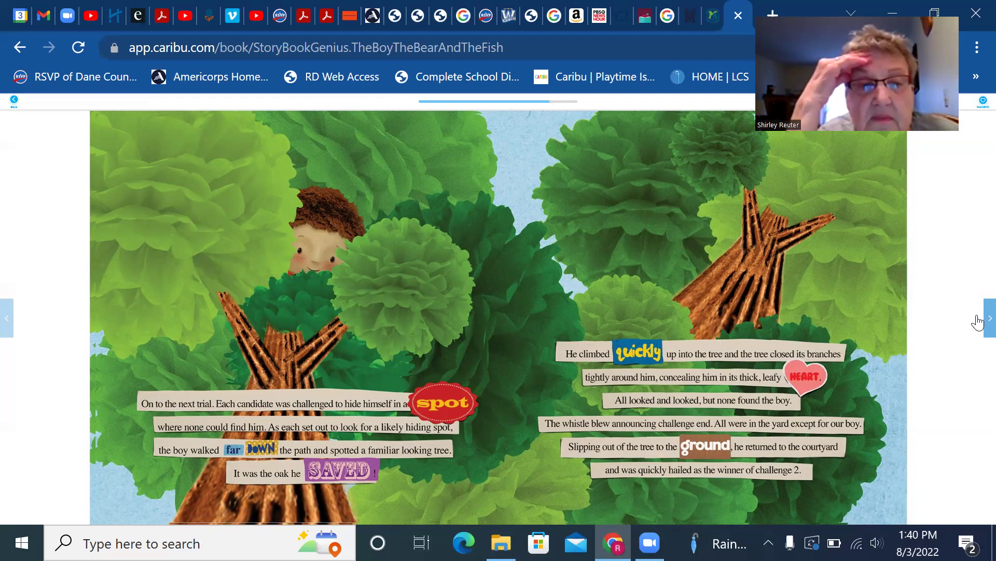
Turn to the underwater page, where the fish gives the boy air for challenge 3.
click(978, 321)
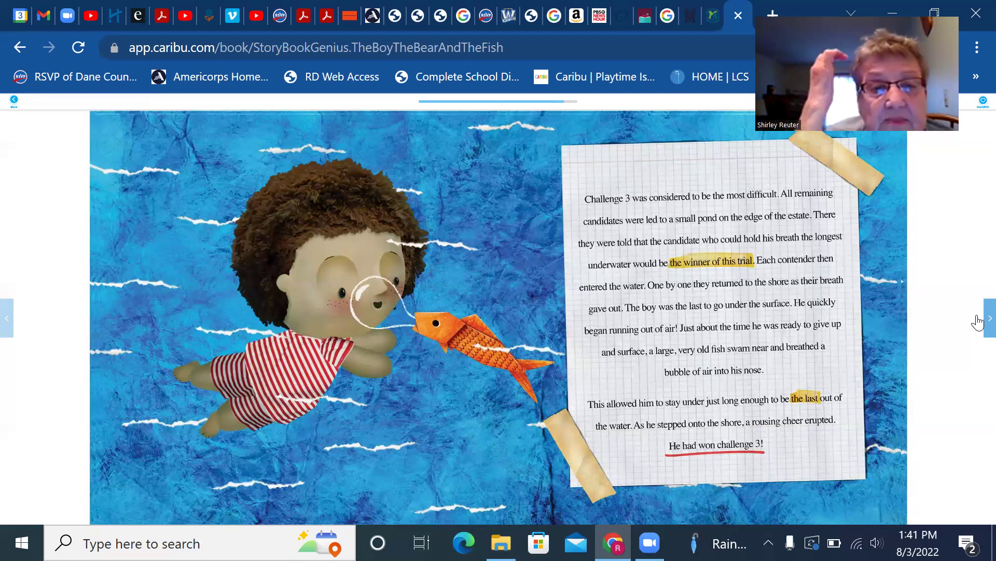
Turn to the closing courtyard spread where the boy wins overall and receives the gold.
click(979, 321)
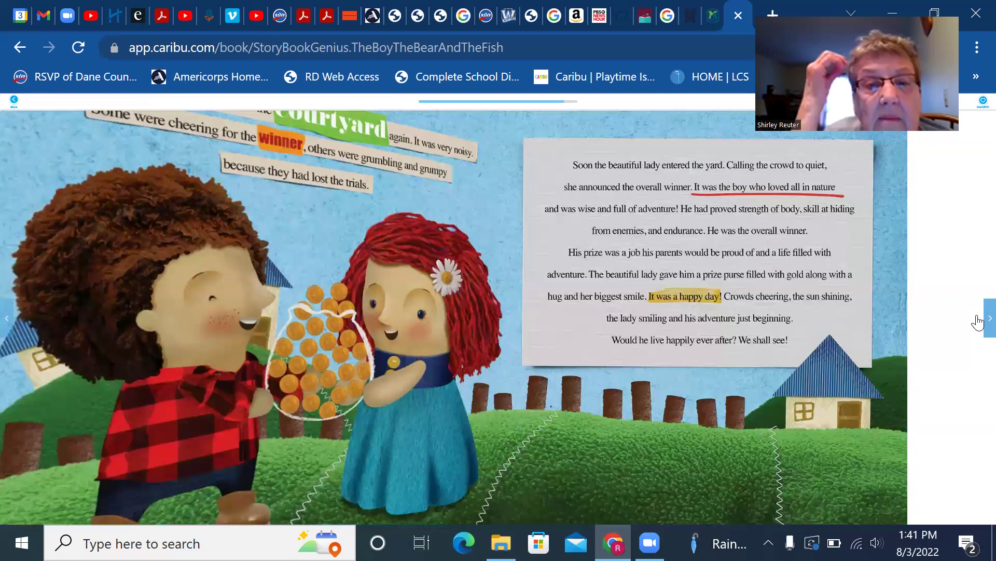